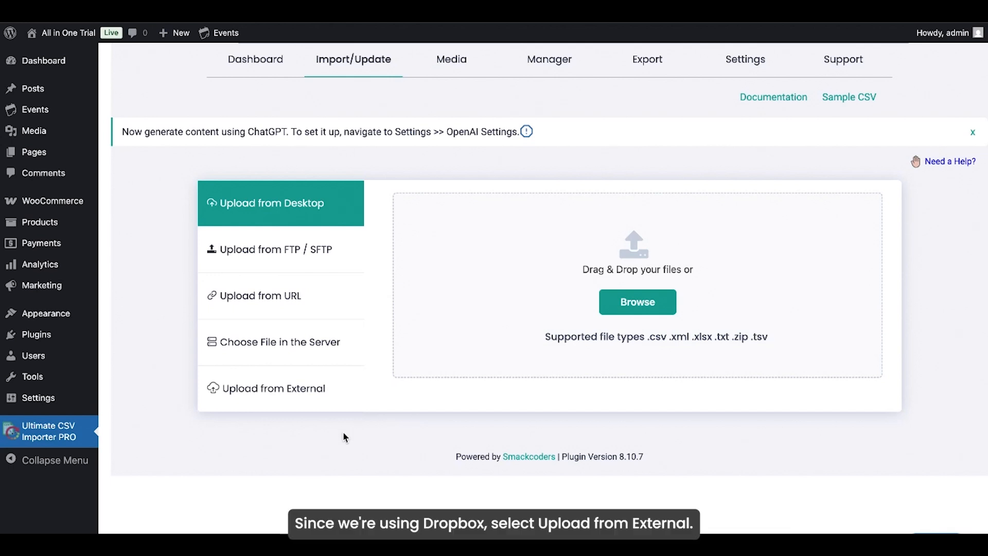
Step: Choose Dropbox as the external upload source and connect to it with the prefilled app credentials and redirect URL
left_click(282, 399)
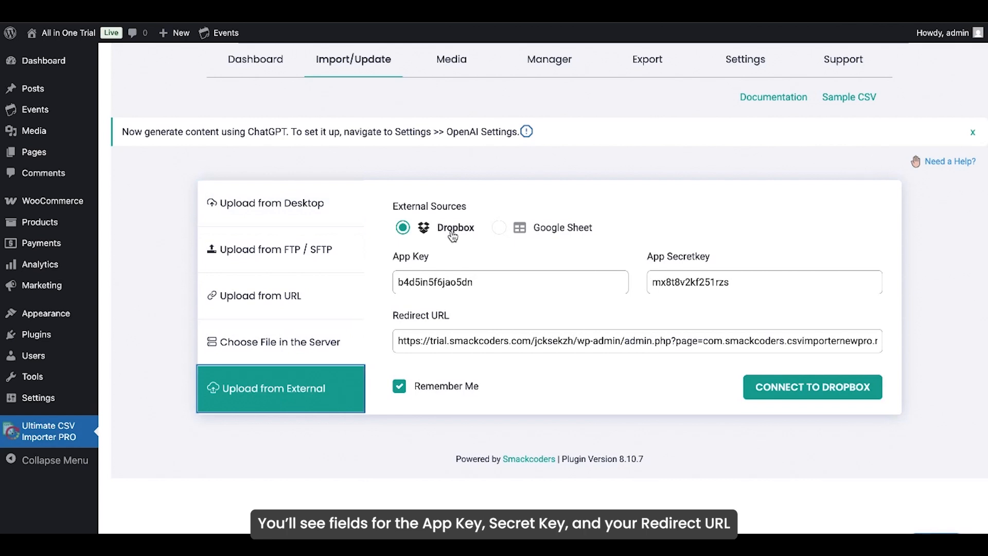
left_click(485, 282)
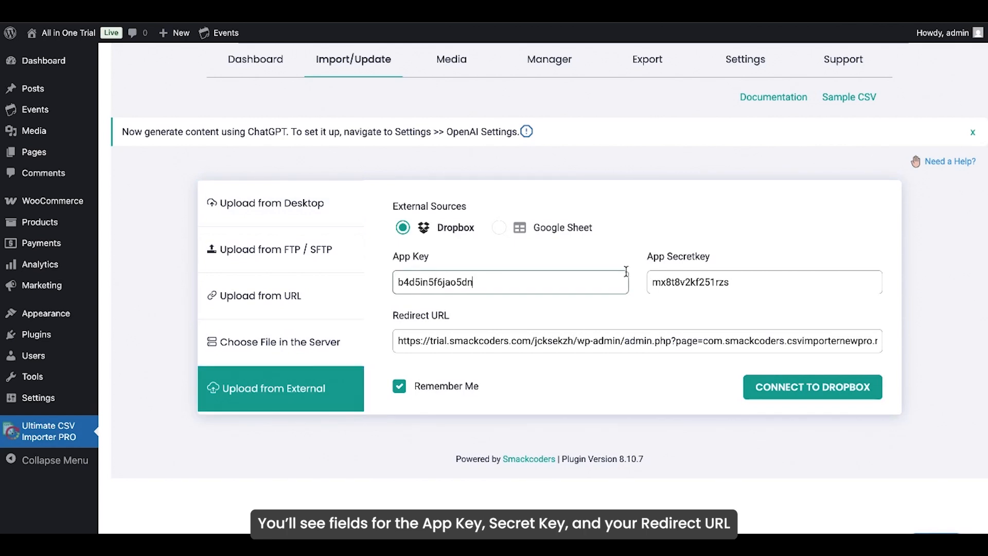
left_click(615, 343)
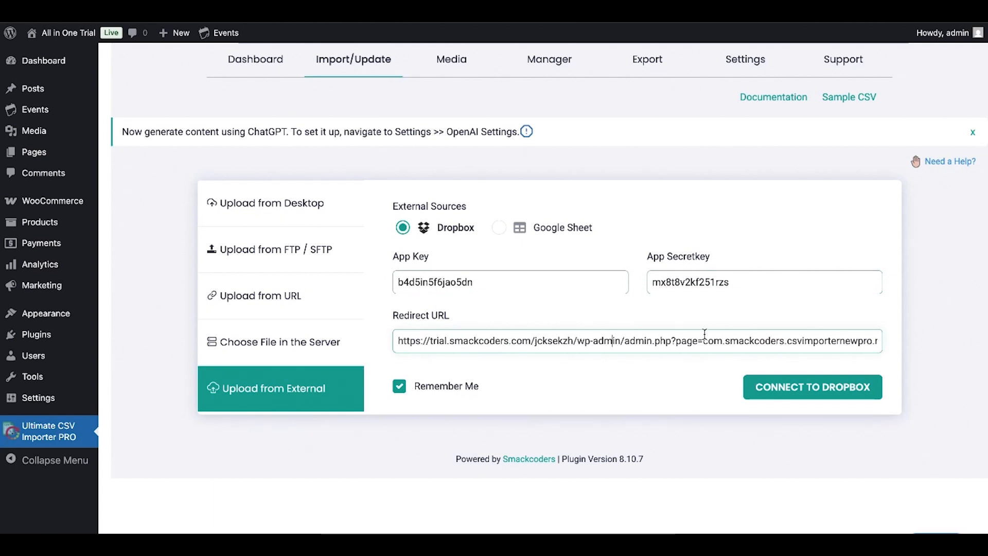
left_click(776, 395)
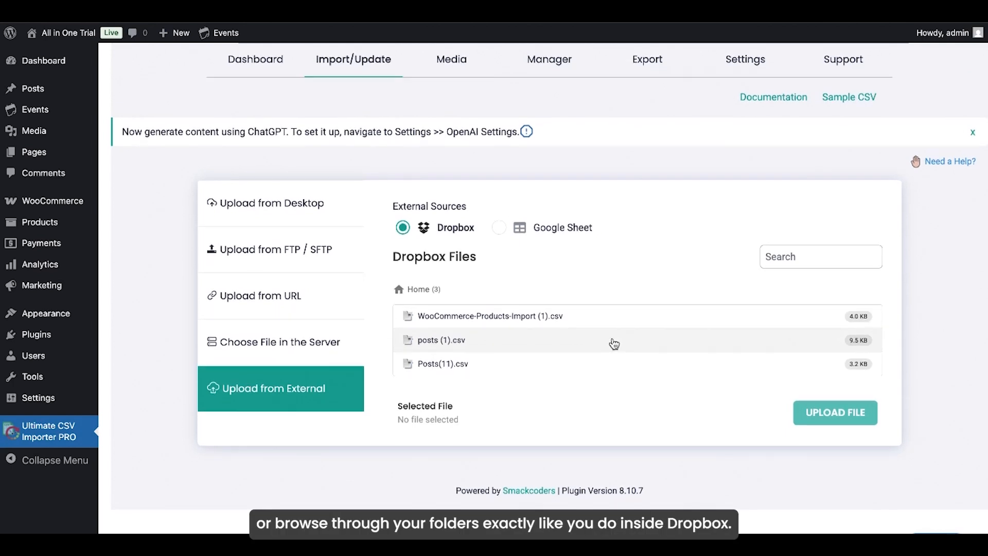
Step: Select Posts(11).csv from the Dropbox files and upload it for import
left_click(561, 372)
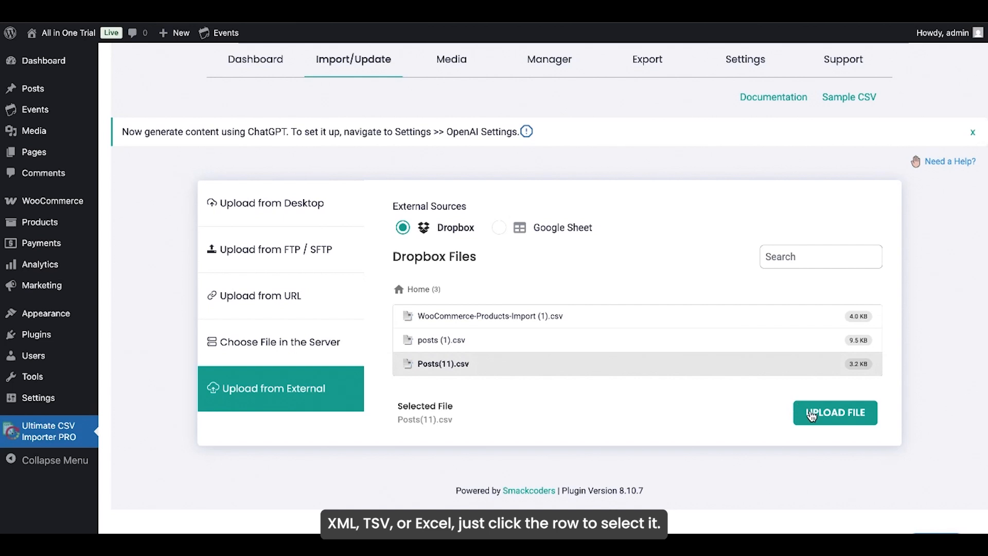
left_click(788, 256)
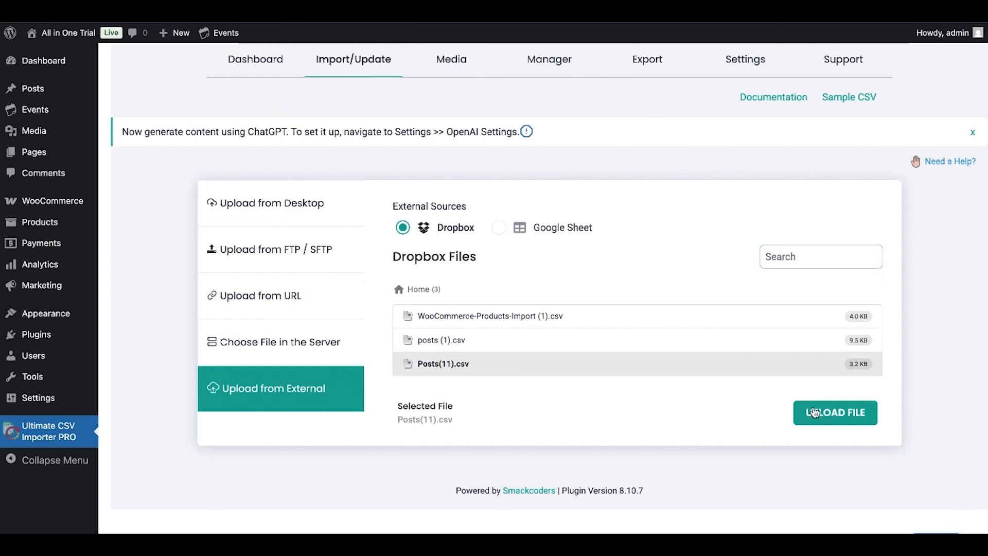
left_click(830, 419)
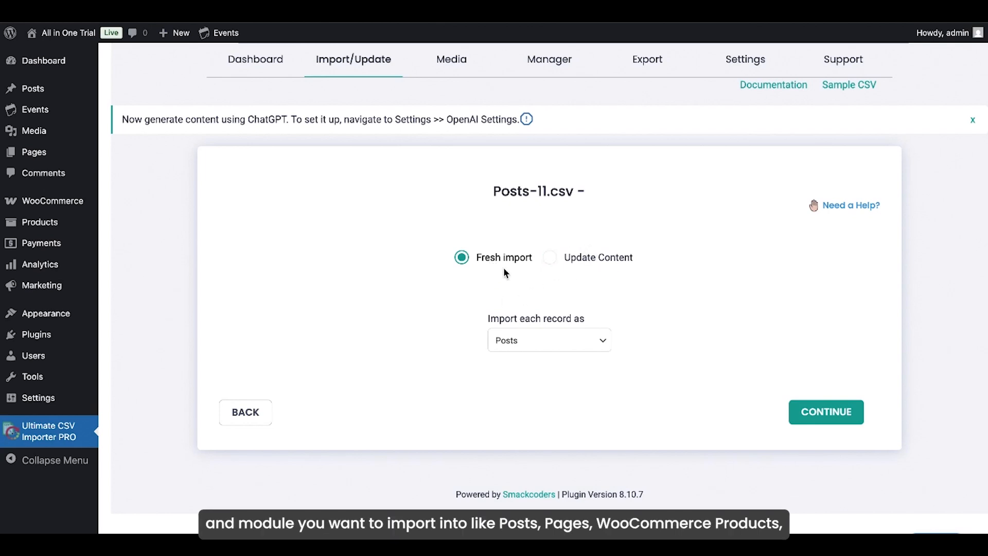
Step: Import each record as Posts with the Fresh import option and continue to field mapping
left_click(538, 352)
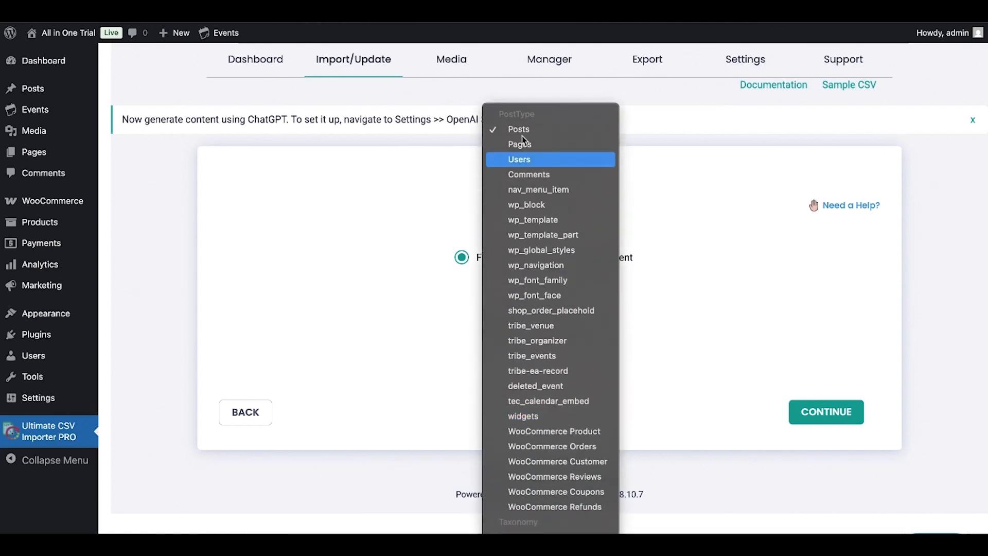
left_click(525, 126)
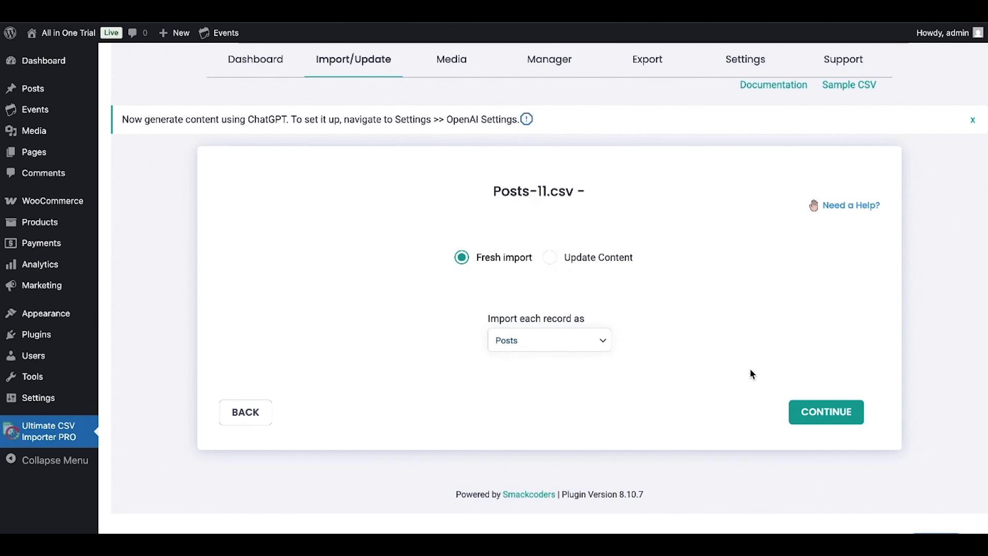
left_click(832, 412)
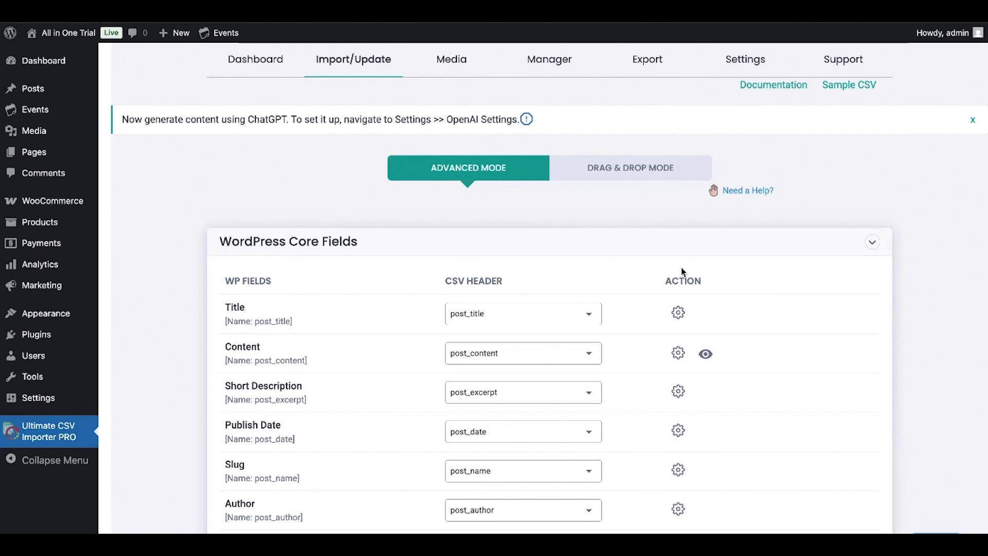
Step: Switch the field mapping to Drag & Drop mode and expand the Terms and Taxonomies section to check its mappings
left_click(606, 172)
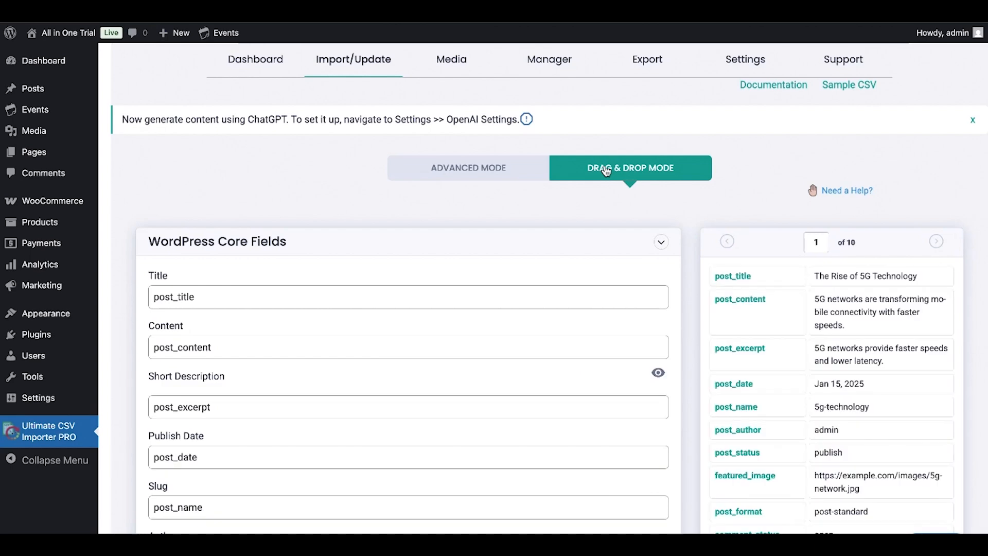
scroll(578, 264, "down", 5)
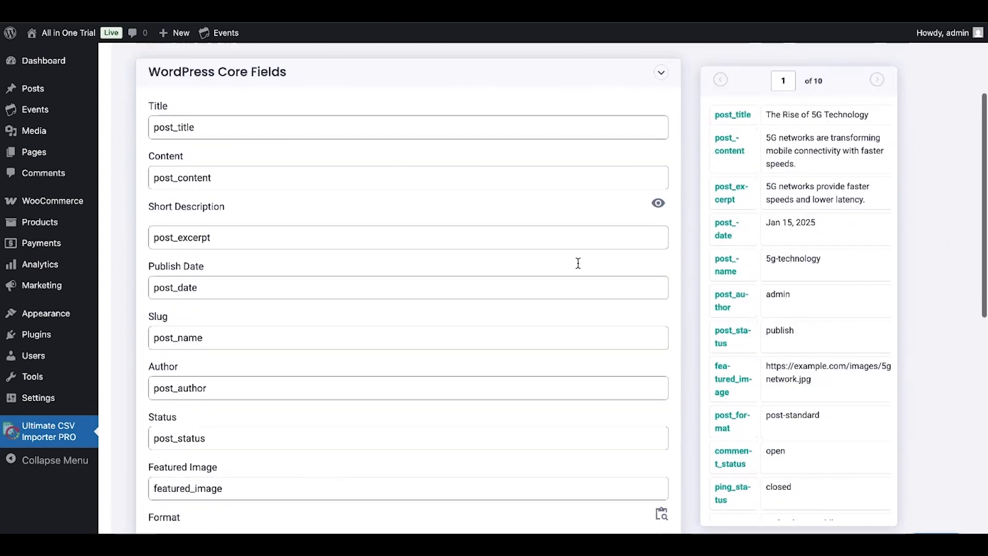
scroll(578, 264, "down", 8)
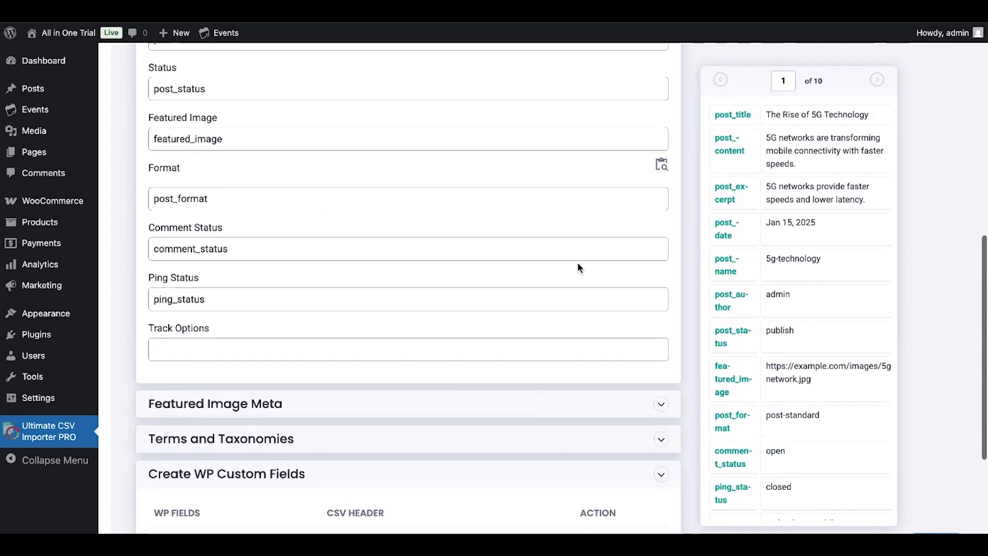
scroll(577, 262, "down", 2)
left_click(560, 246)
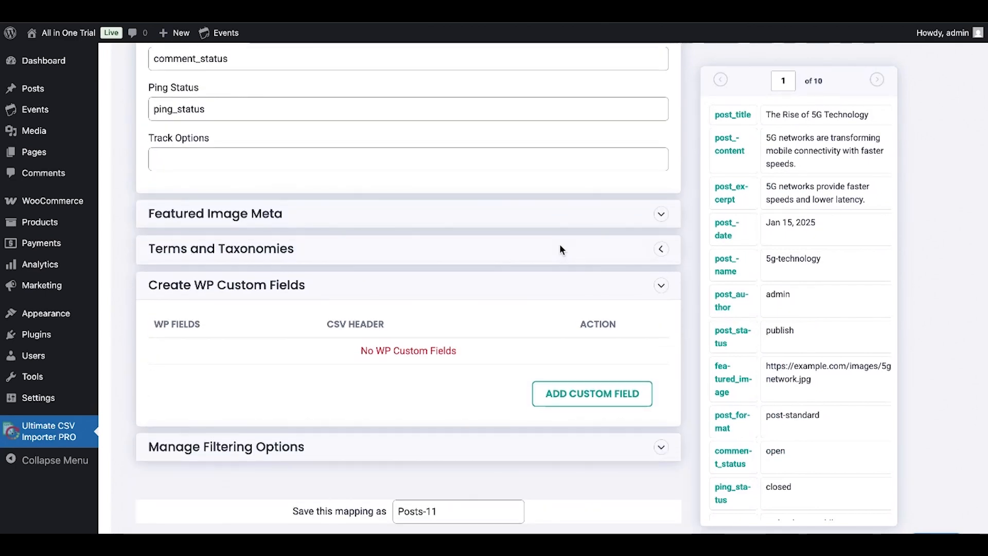
scroll(560, 245, "down", 3)
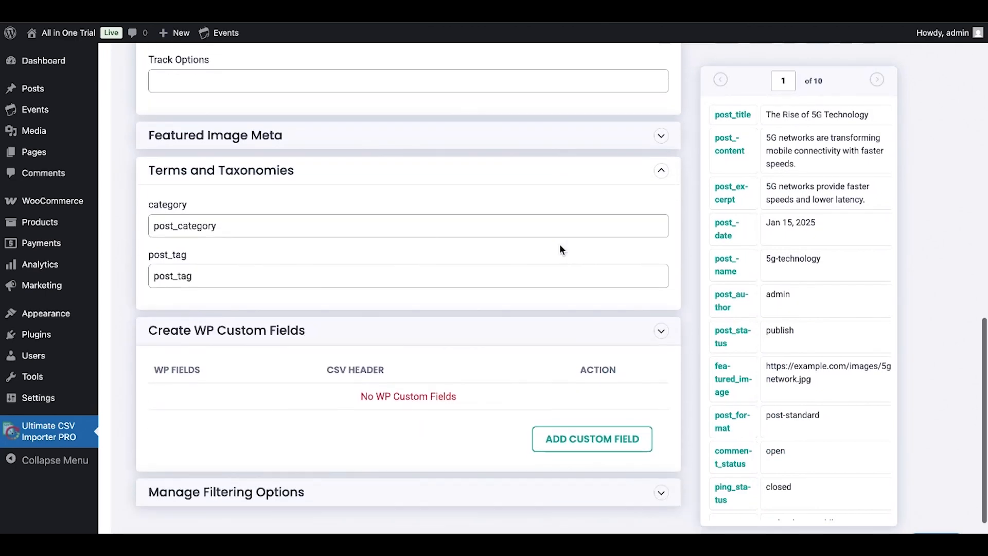
Step: Keep Posts-11 as the saved mapping name and continue to the import configuration
scroll(560, 244, "down", 1)
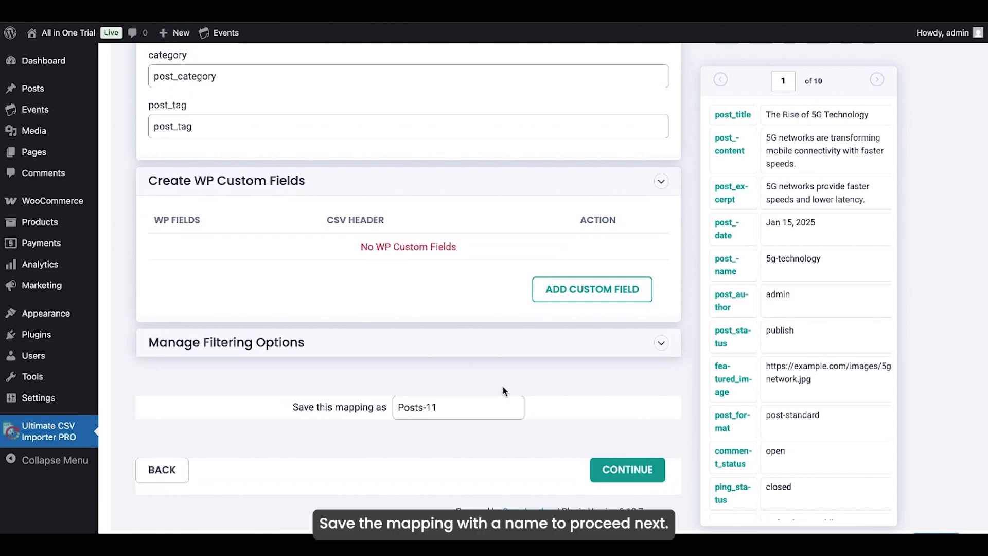
left_click(482, 405)
left_click(623, 478)
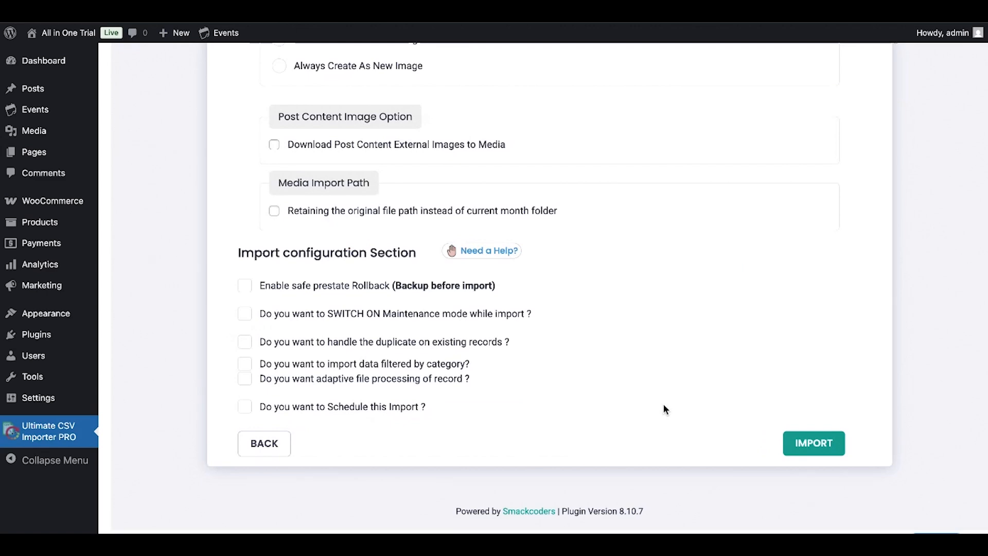
Step: Try duplicate handling on existing records by viewing its match field choices, and turn the option off again
scroll(664, 409, "up", 5)
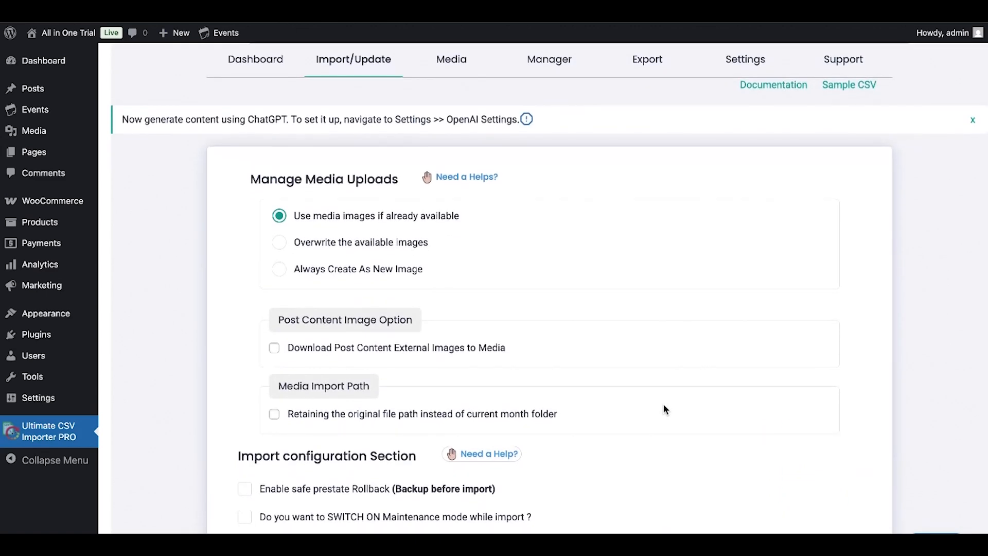
scroll(664, 405, "down", 1)
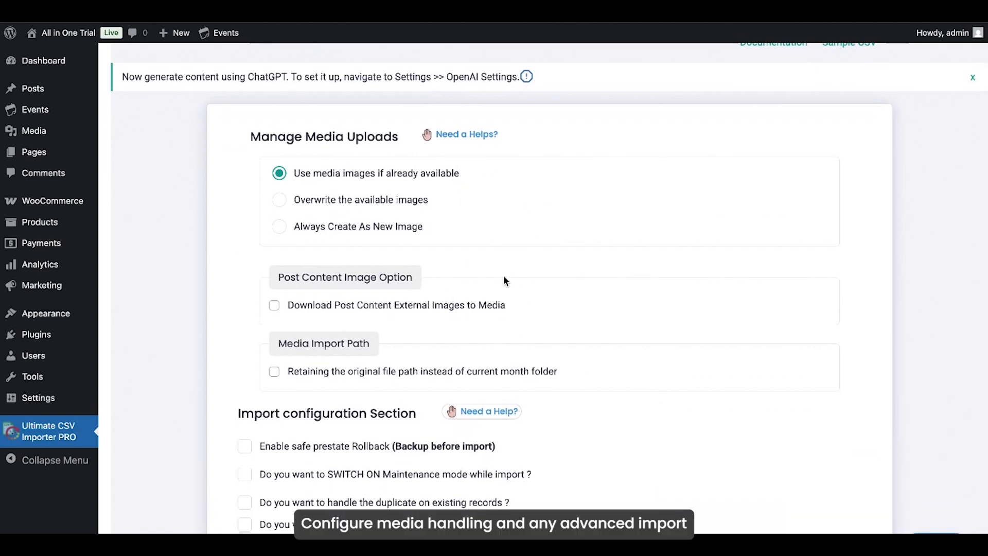
scroll(503, 276, "down", 3)
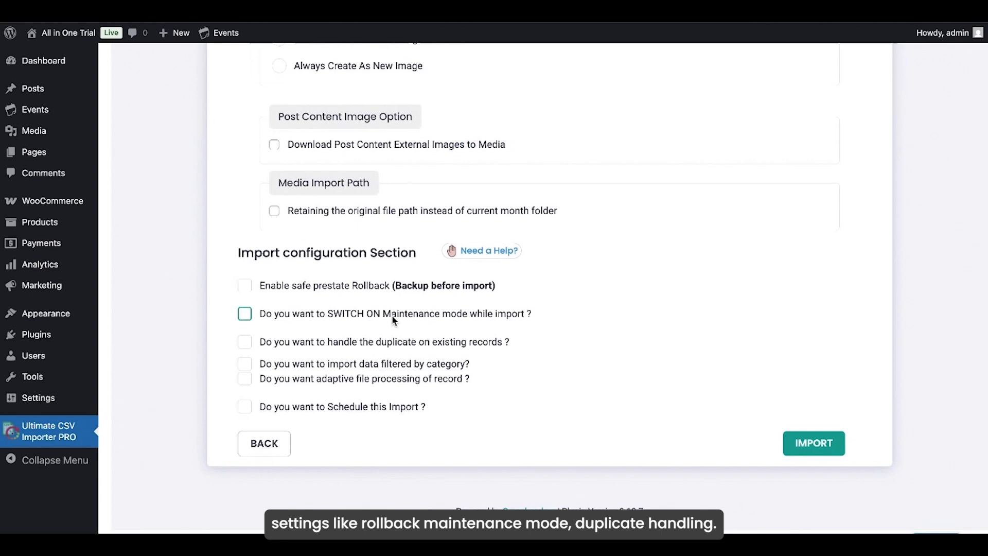
left_click(409, 342)
left_click(390, 384)
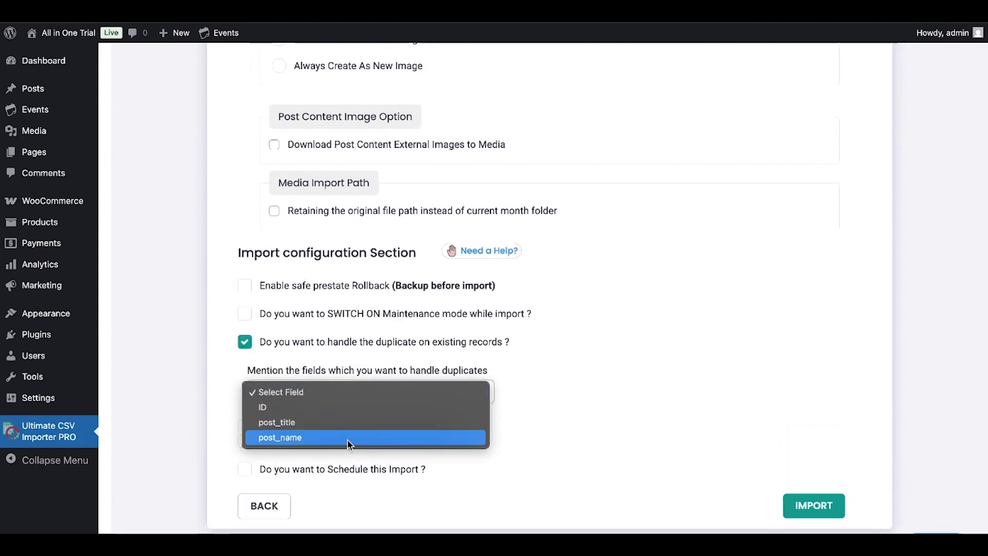
left_click(602, 382)
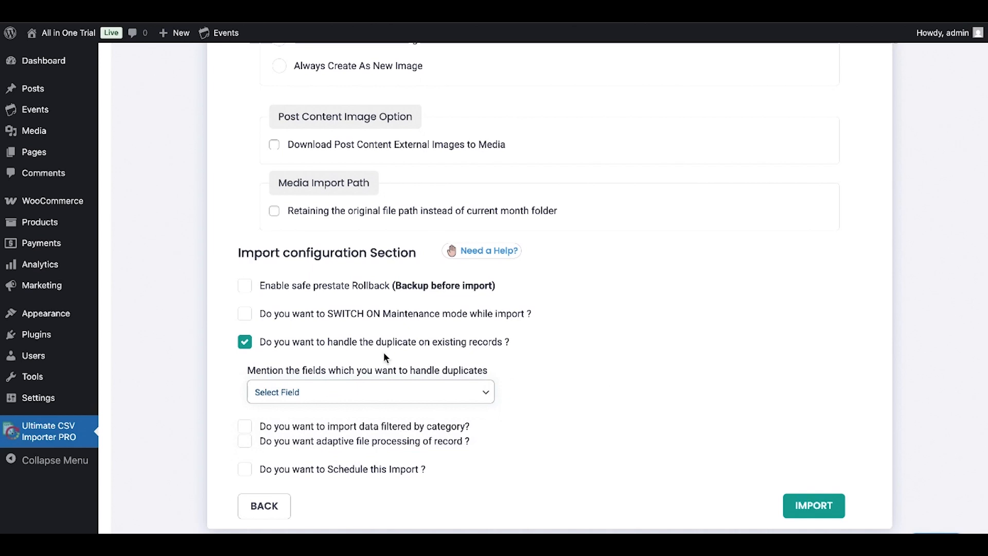
left_click(235, 345)
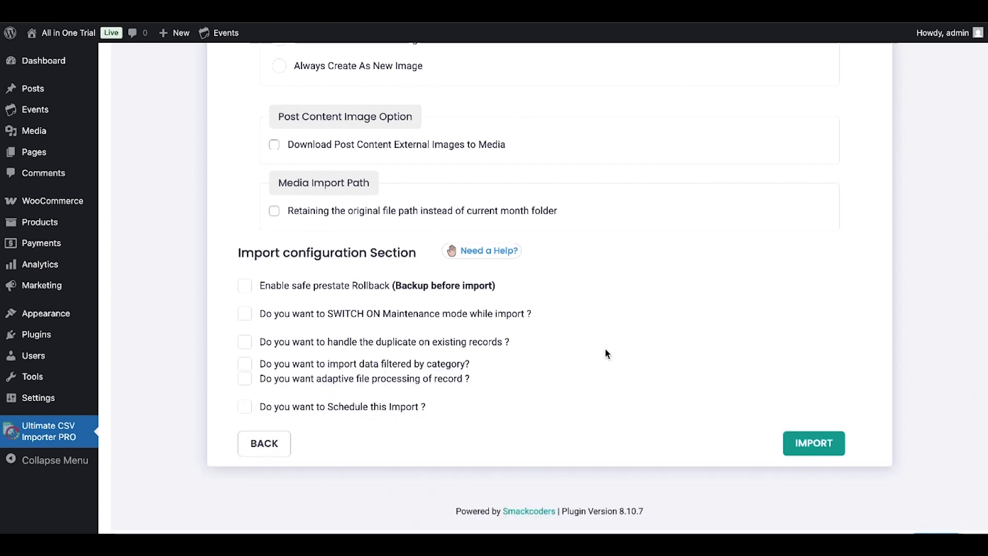
Step: Try adaptive file processing by adjusting the number of records per iteration, and turn the option off again
left_click(399, 381)
double_click(554, 411)
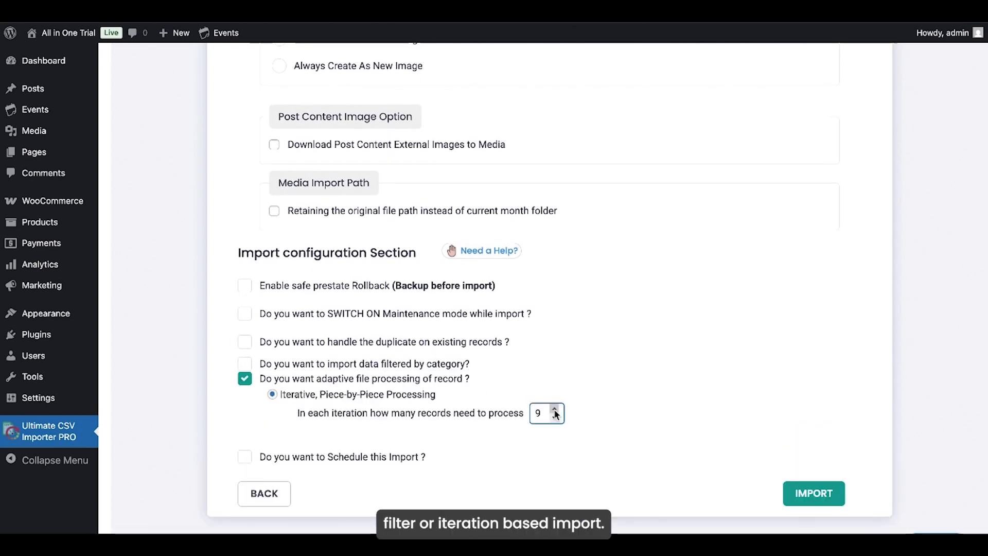
left_click(555, 410)
left_click(244, 379)
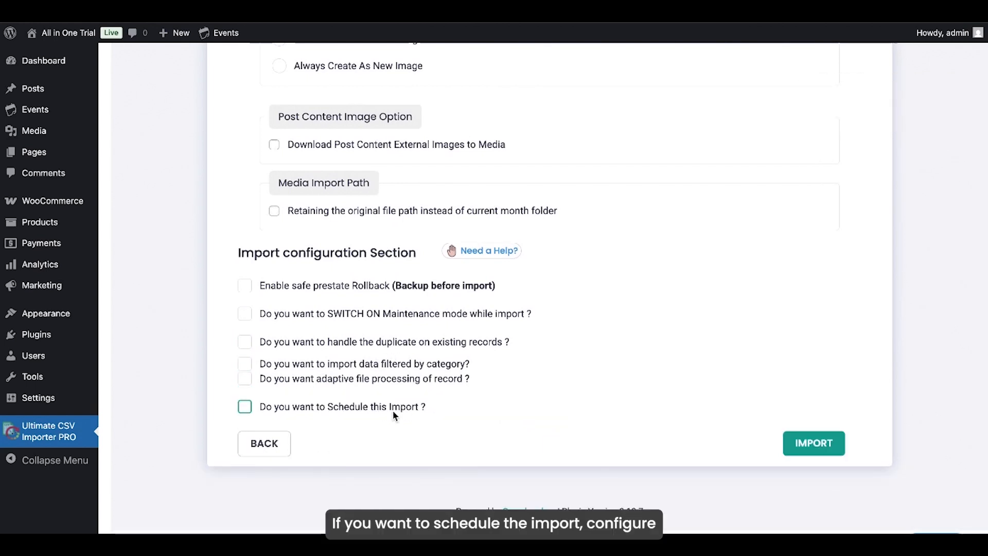
Step: Try filtering the import by category by browsing the category choices, and turn the filter off again
left_click(408, 364)
left_click(410, 401)
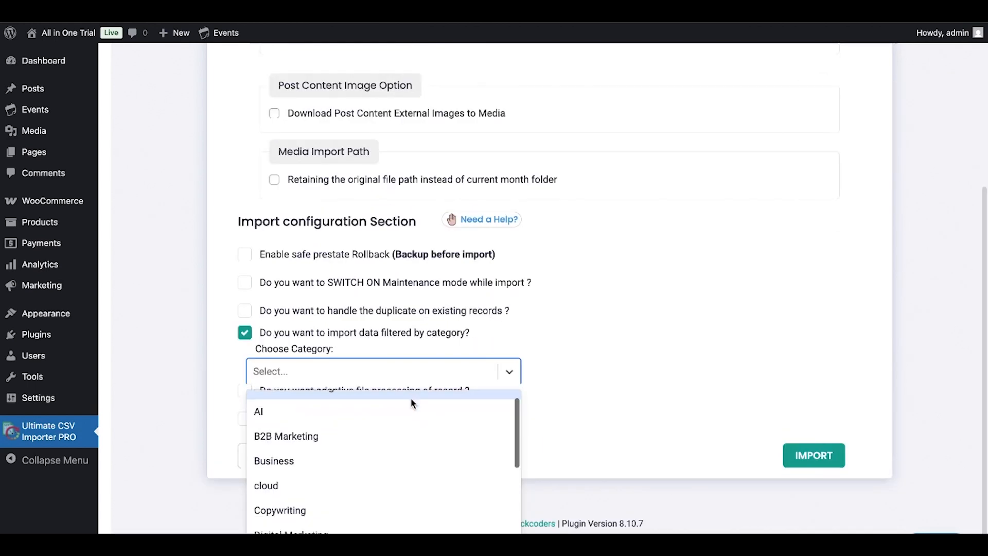
scroll(410, 397, "down", 5)
scroll(409, 397, "up", 6)
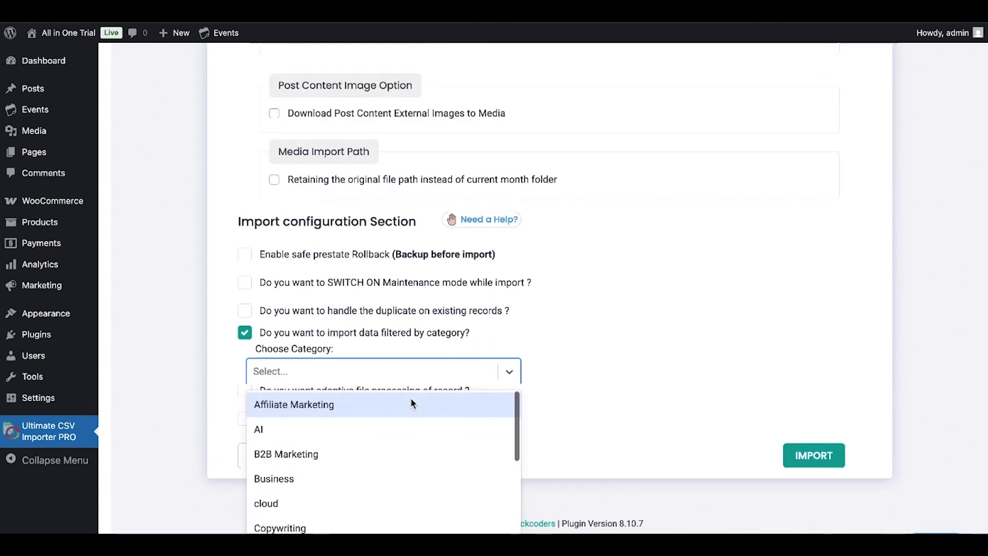
left_click(247, 335)
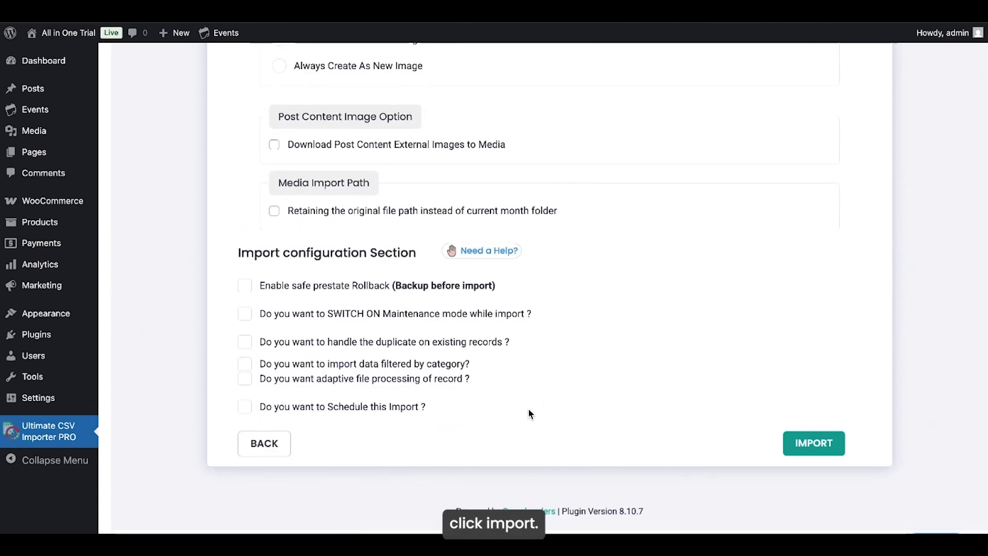
Step: Start the import of Posts-11.csv with all optional import configuration settings left off
scroll(664, 173, "up", 3)
scroll(663, 173, "down", 3)
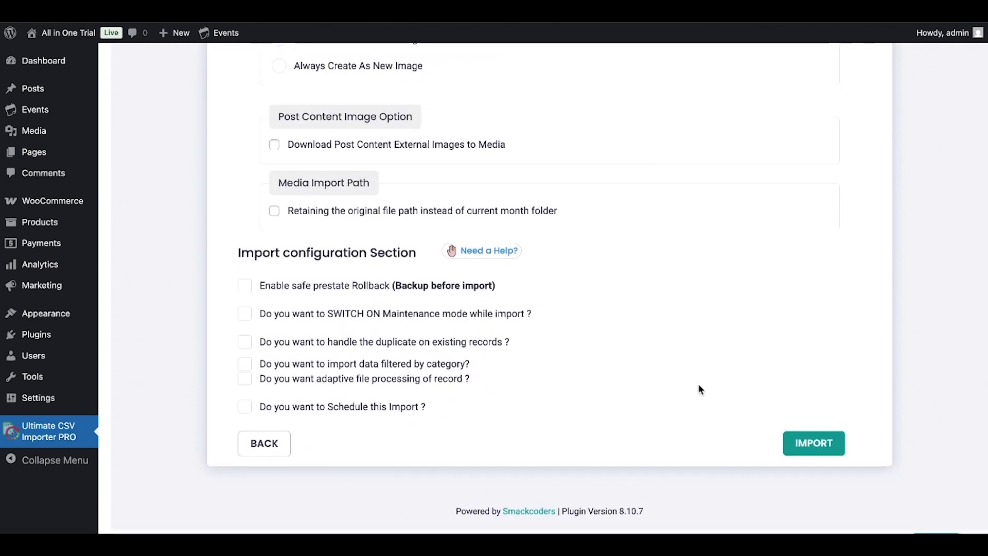
left_click(794, 446)
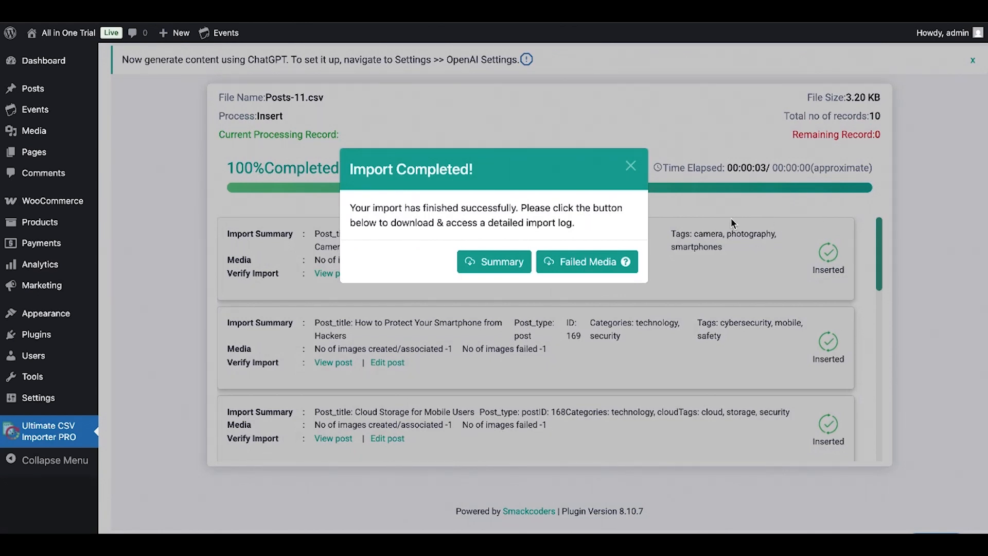
Step: Close the import completion dialog and review the import summary of the inserted posts
left_click(630, 166)
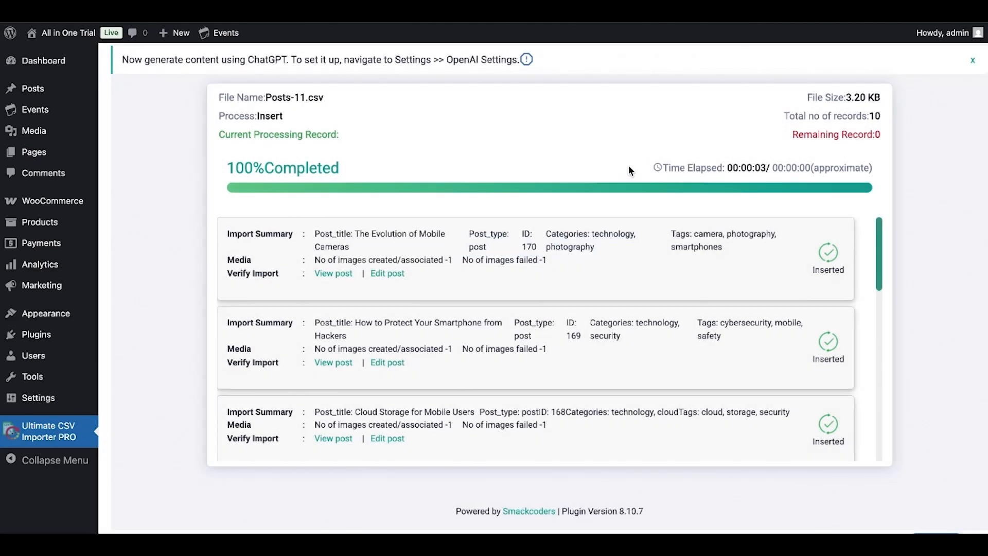
scroll(669, 304, "down", 4)
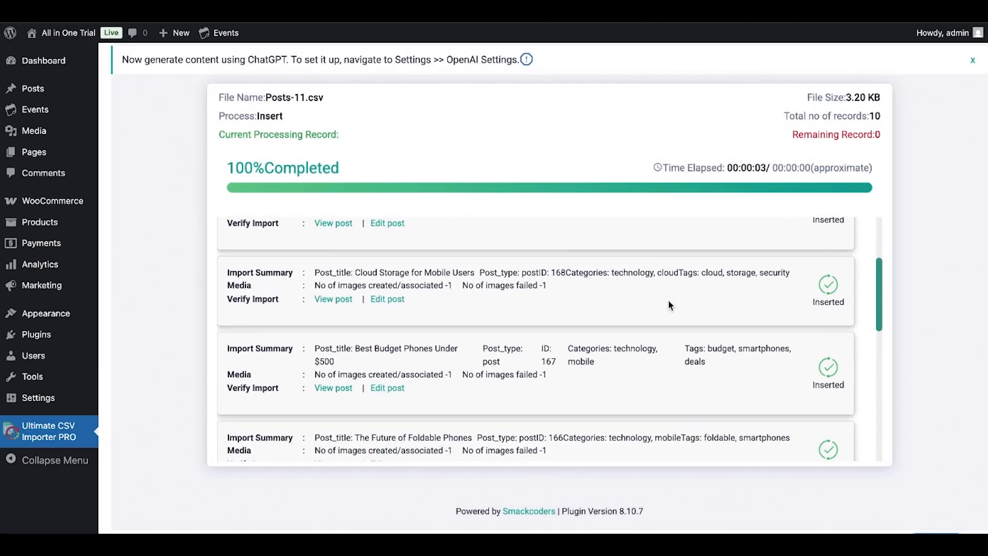
scroll(669, 304, "down", 8)
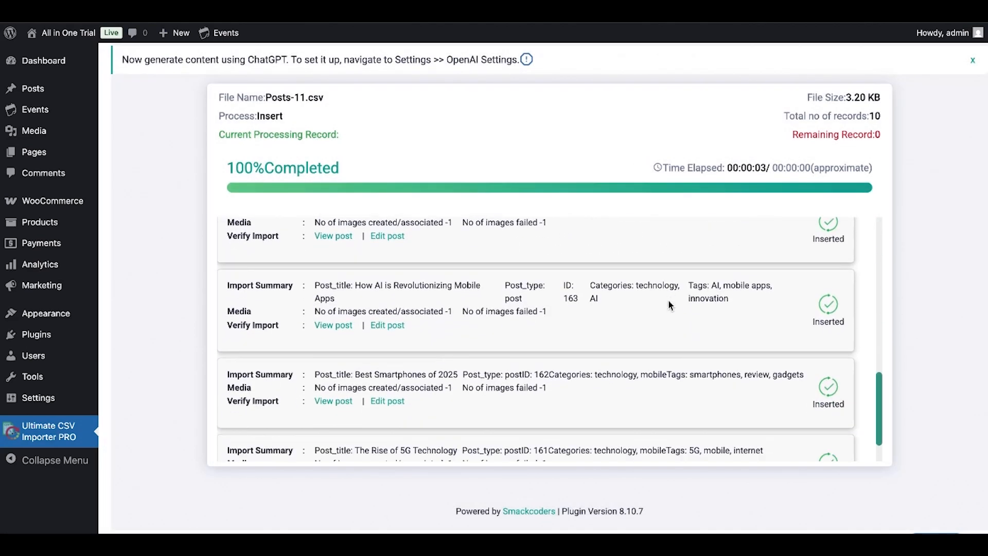
scroll(668, 300, "up", 13)
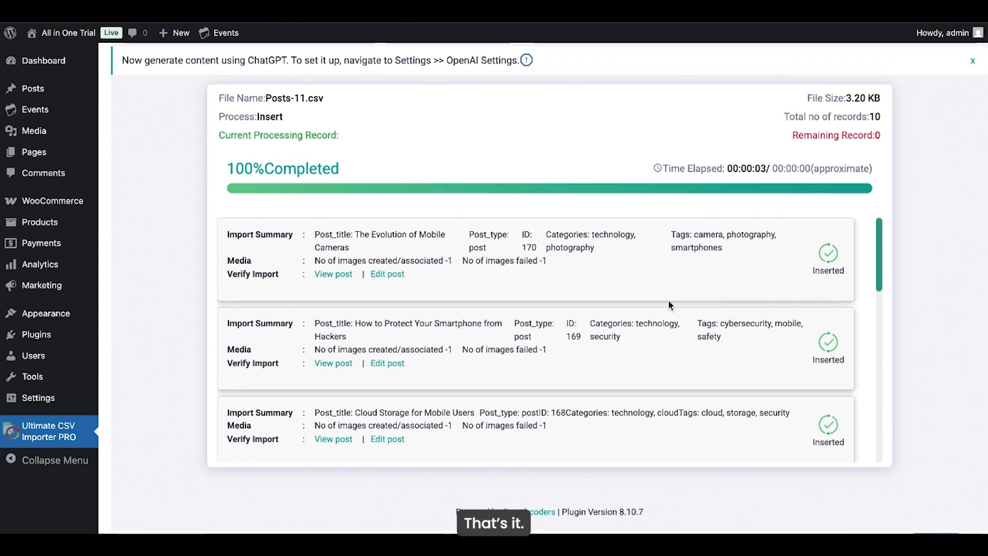